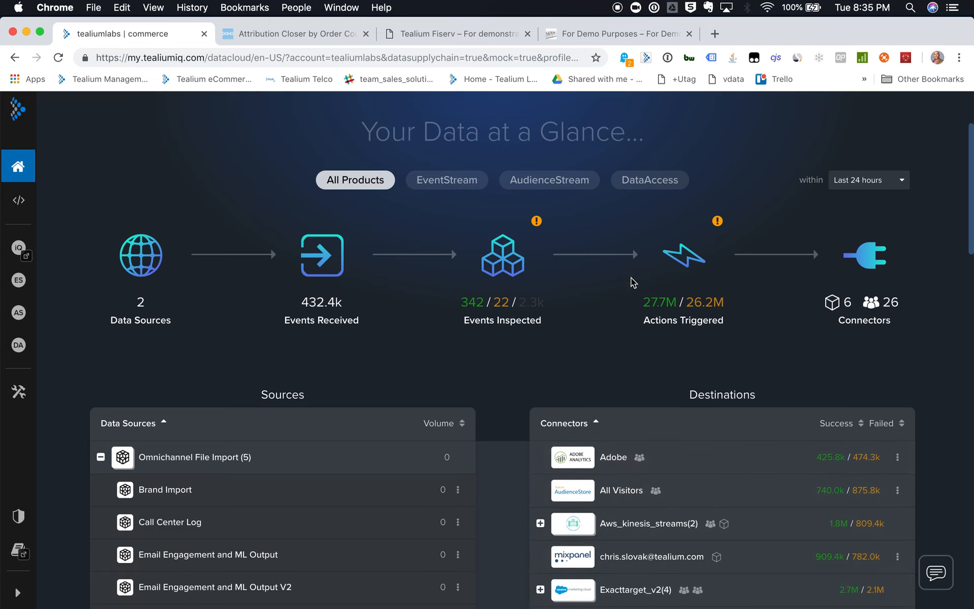
Go to EventDB under DataAccess and review its database connection details without regenerating the credentials
{"action": "left_click", "coordinate": [648, 180]}
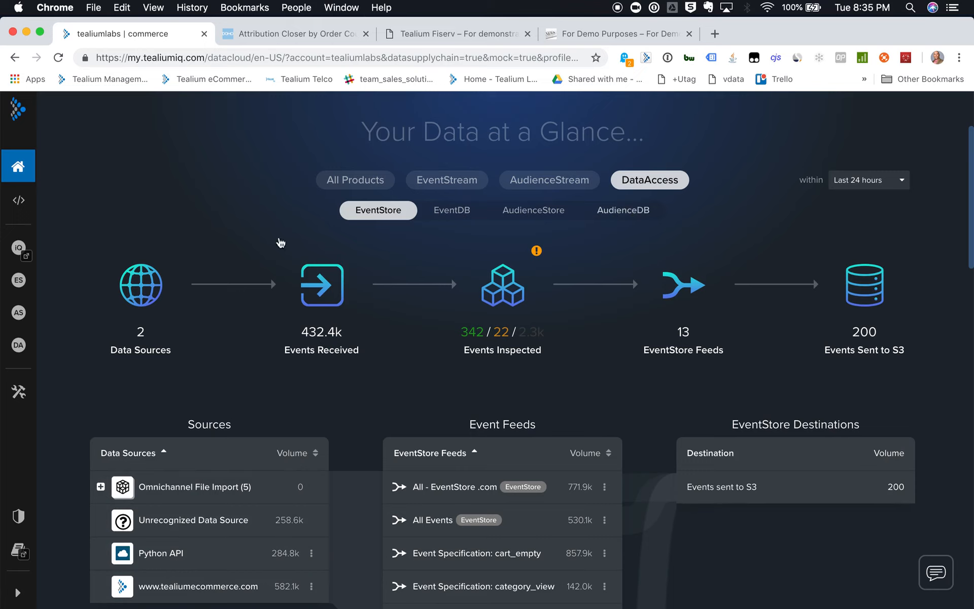
{"action": "left_click", "coordinate": [18, 345]}
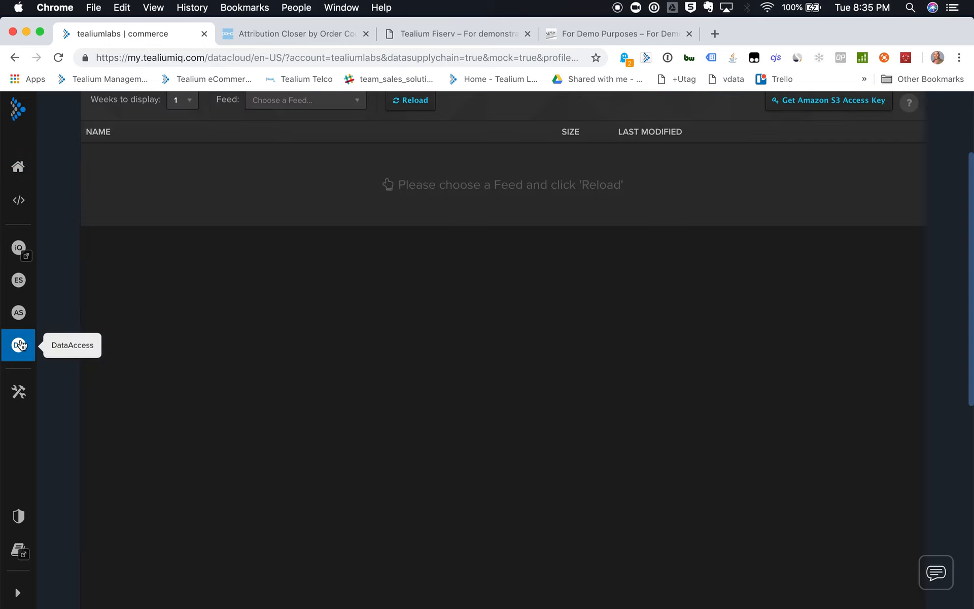
{"action": "left_click", "coordinate": [17, 593]}
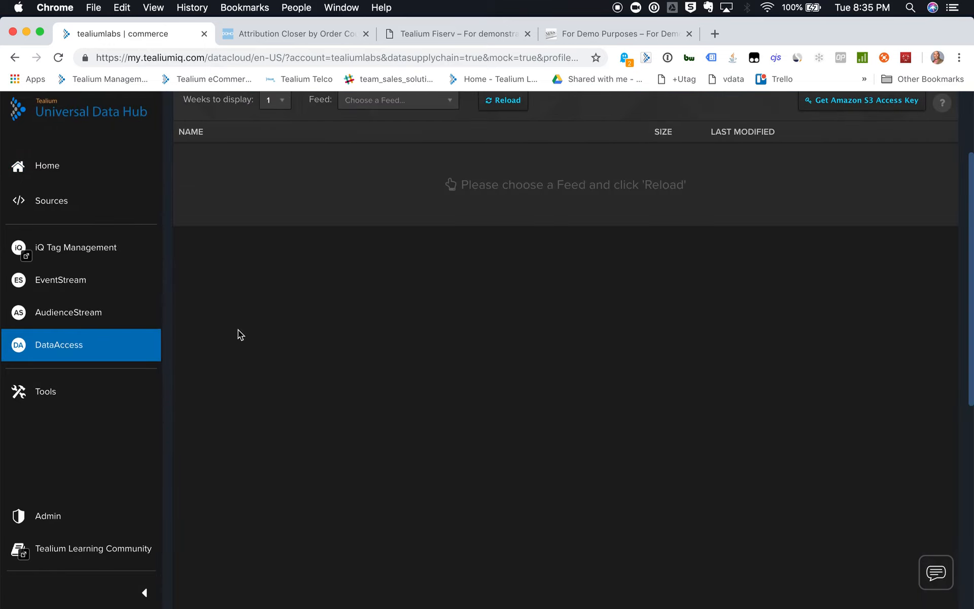
{"action": "scroll", "coordinate": [241, 335], "scroll_direction": "up", "scroll_amount": 3}
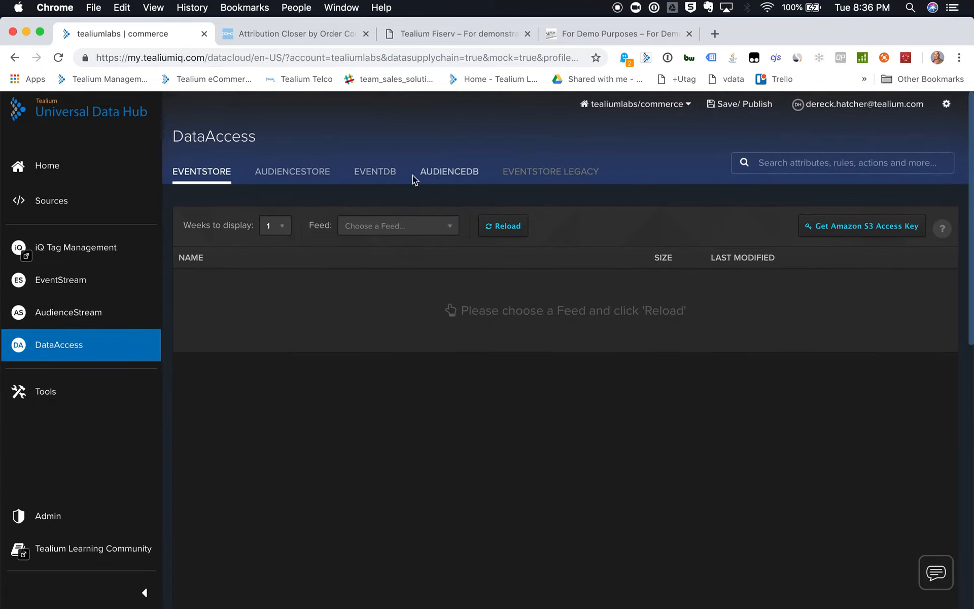
{"action": "left_click", "coordinate": [385, 175]}
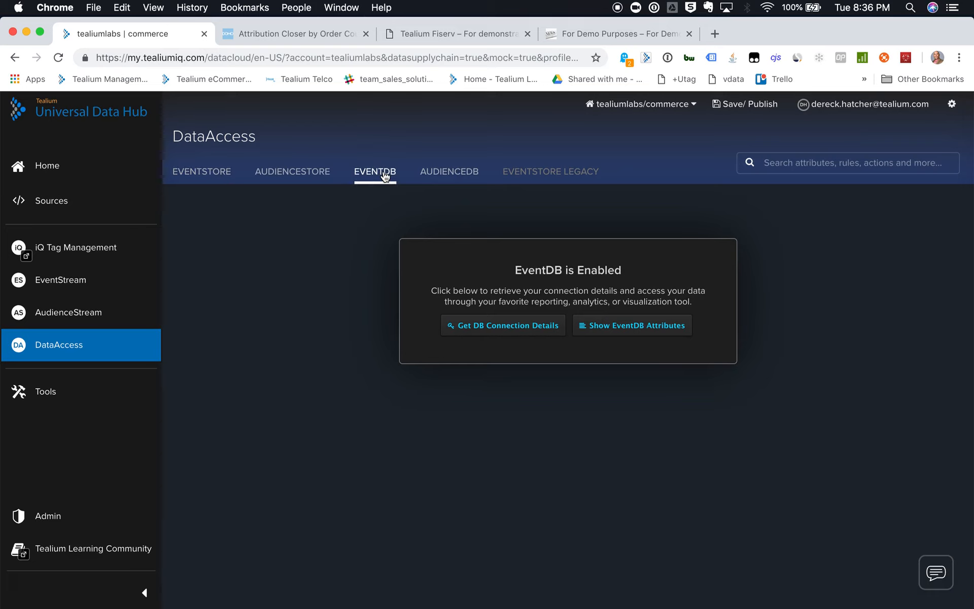
{"action": "left_click", "coordinate": [501, 327]}
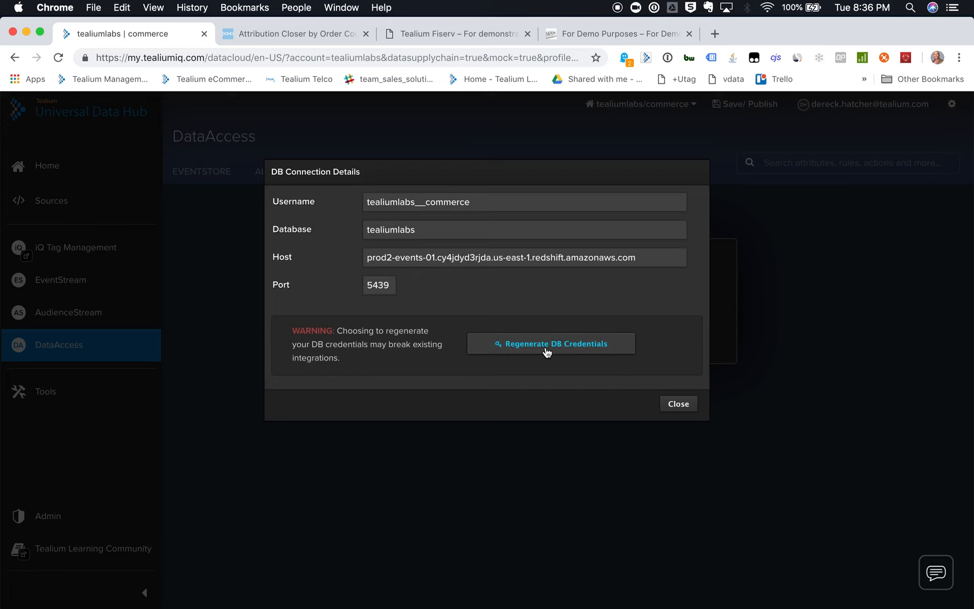
{"action": "left_click", "coordinate": [678, 404]}
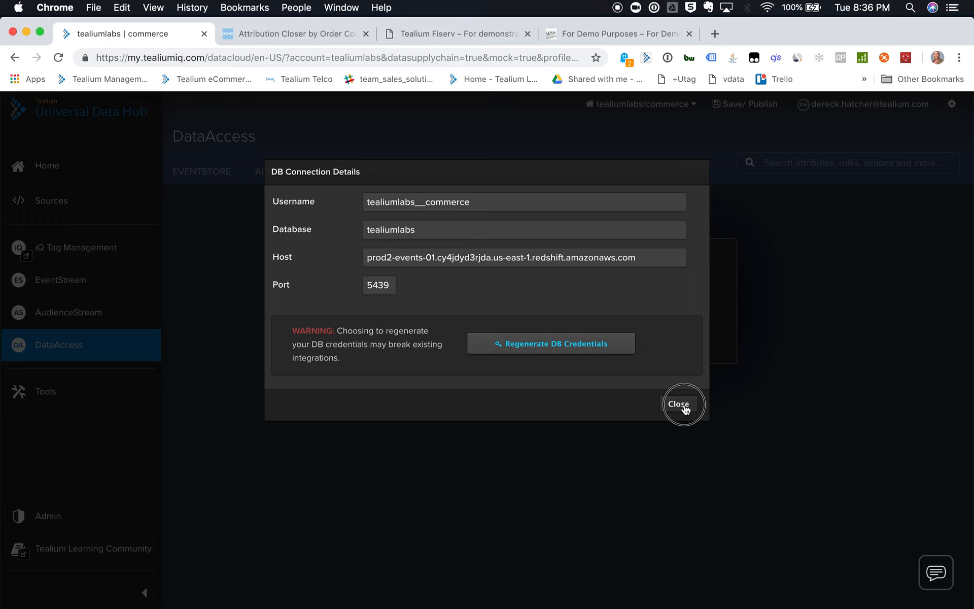
Examine which attributes are enabled for EventDB, from the cart attributes through to the channel attributes
{"action": "left_click", "coordinate": [628, 326]}
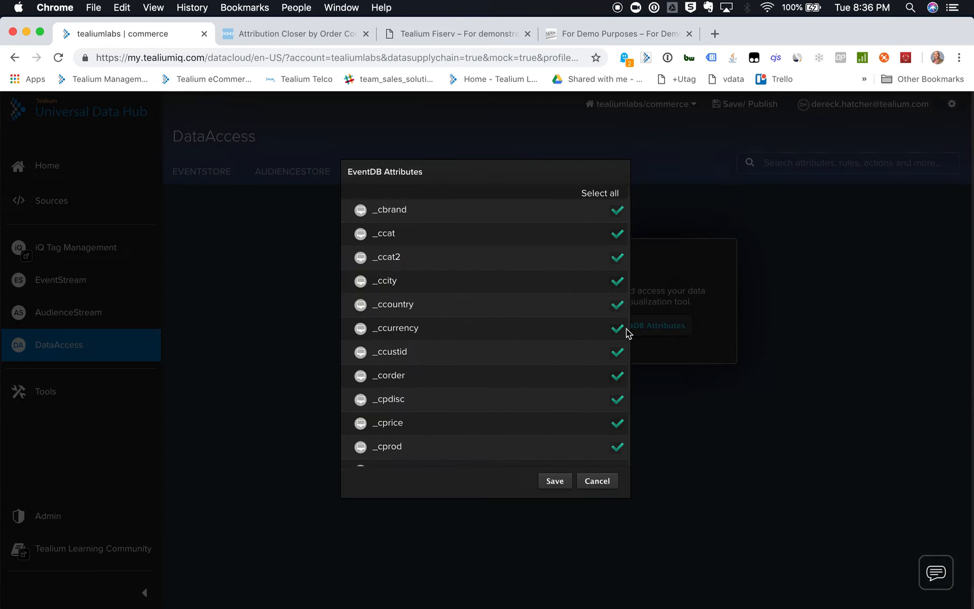
{"action": "scroll", "coordinate": [462, 353], "scroll_direction": "down", "scroll_amount": 12}
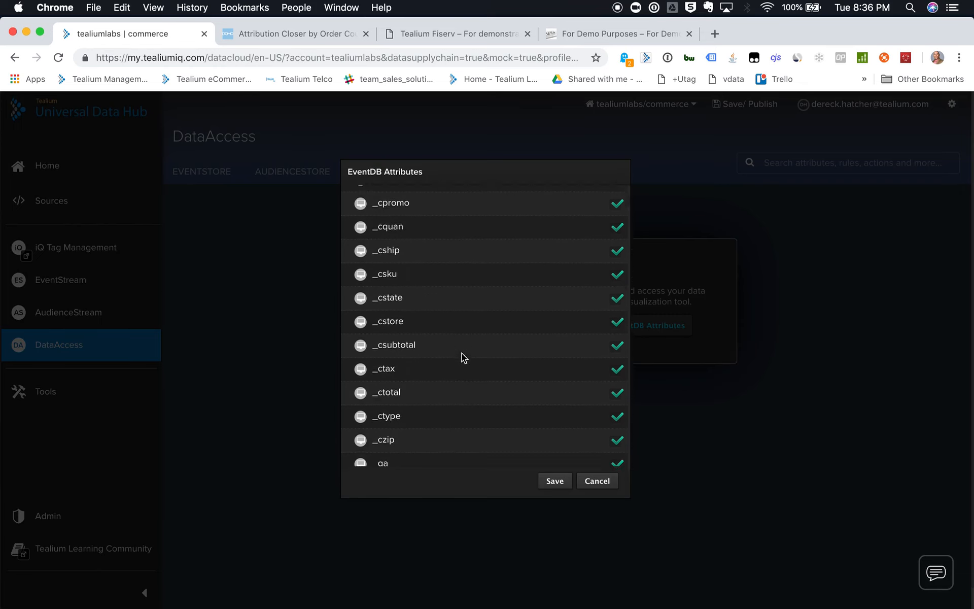
{"action": "scroll", "coordinate": [462, 353], "scroll_direction": "down", "scroll_amount": 3}
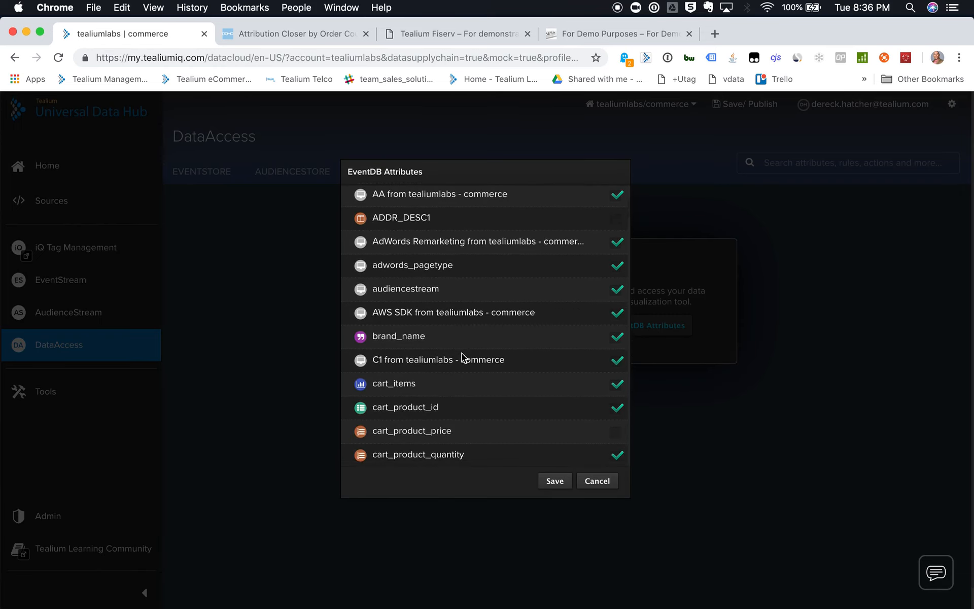
{"action": "scroll", "coordinate": [460, 400], "scroll_direction": "down", "scroll_amount": 5}
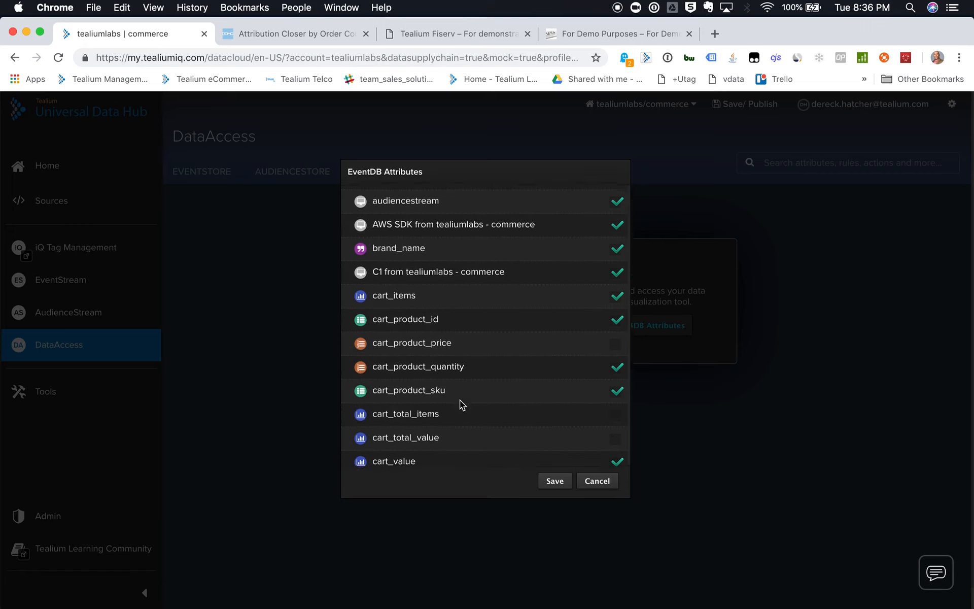
{"action": "scroll", "coordinate": [460, 400], "scroll_direction": "down", "scroll_amount": 6}
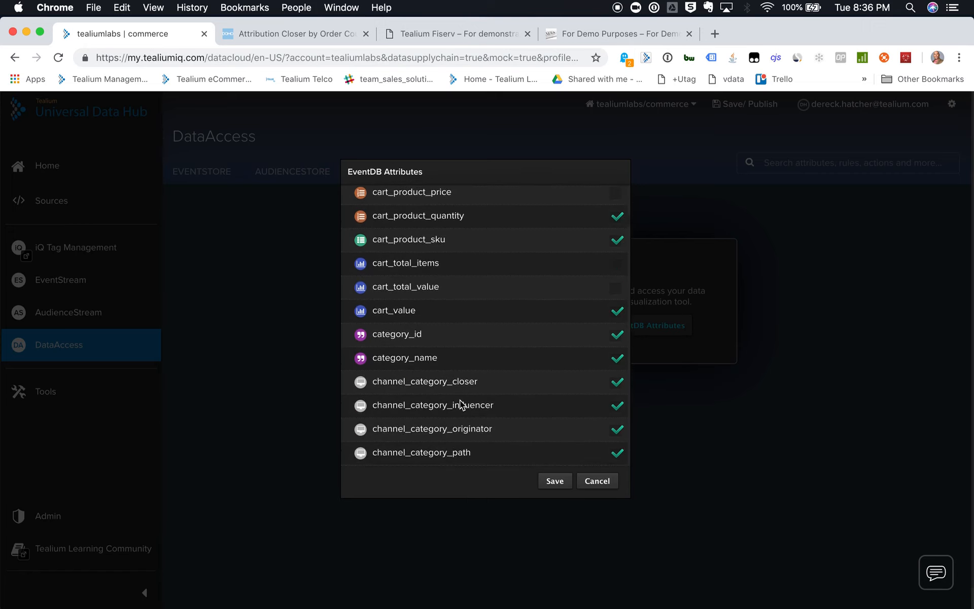
{"action": "scroll", "coordinate": [461, 403], "scroll_direction": "down", "scroll_amount": 2}
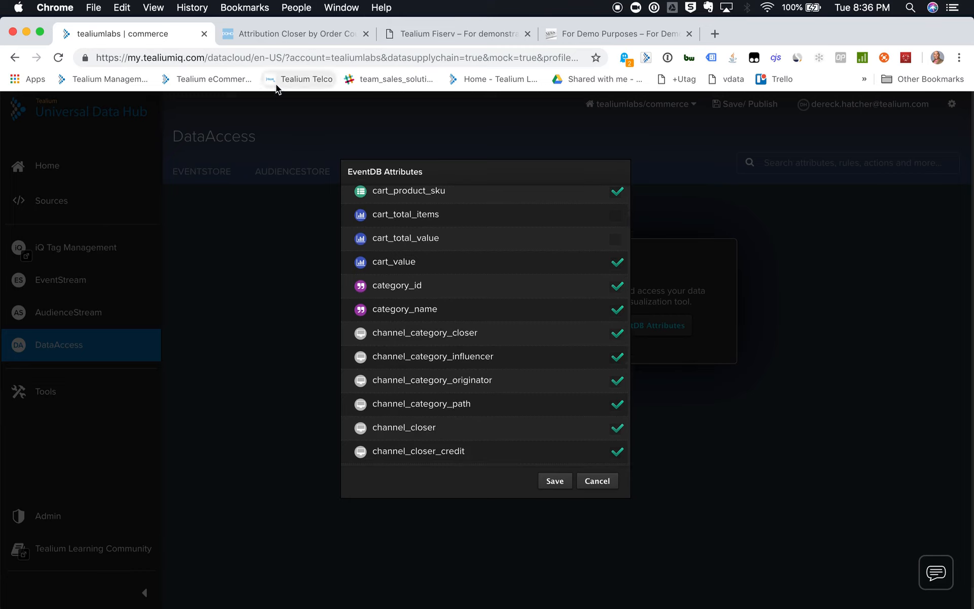
Switch to Domo and start a new dataset using the Amazon Redshift database connector
{"action": "left_click", "coordinate": [293, 34]}
{"action": "left_click", "coordinate": [813, 119]}
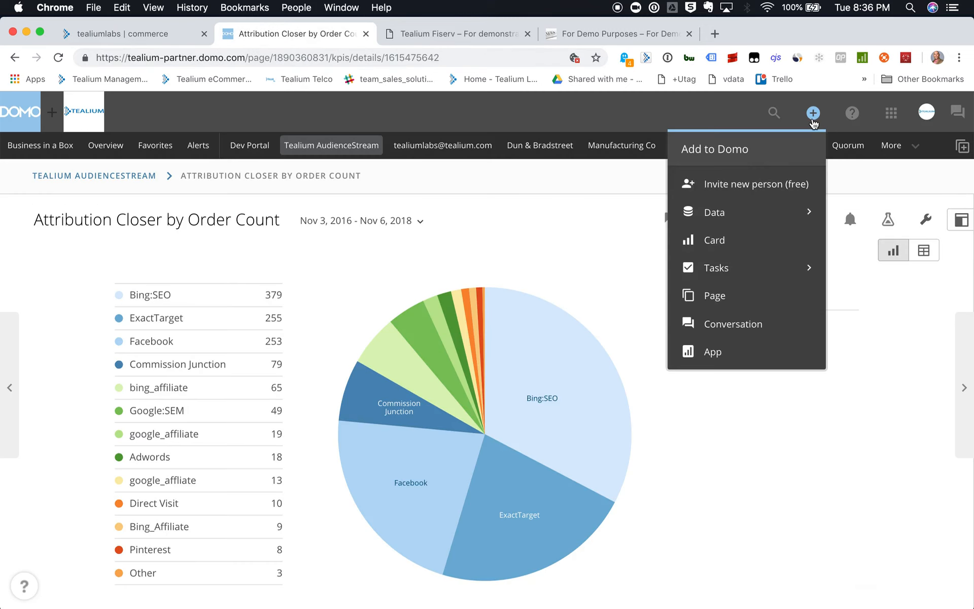
{"action": "left_click", "coordinate": [739, 210]}
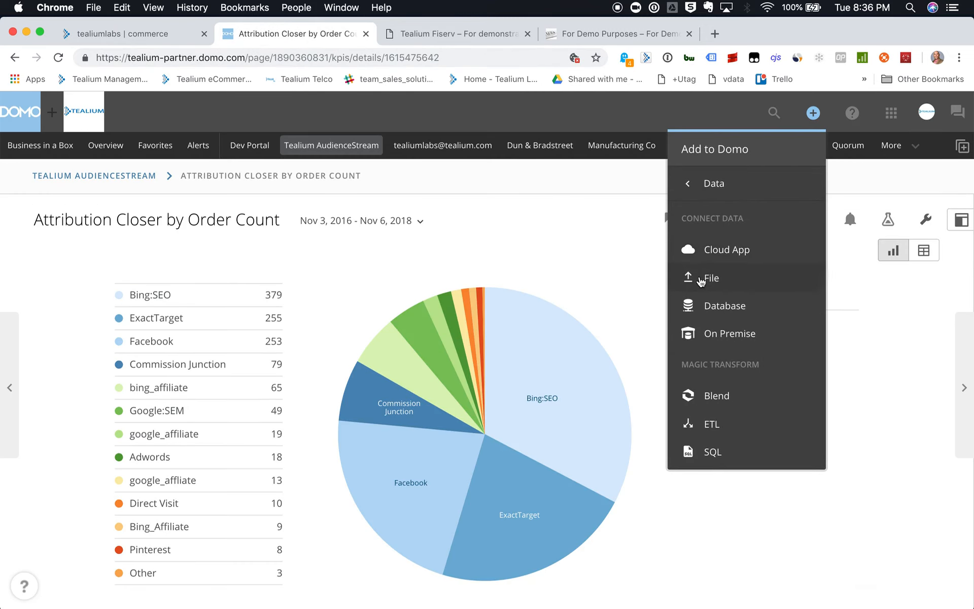
{"action": "left_click", "coordinate": [699, 306]}
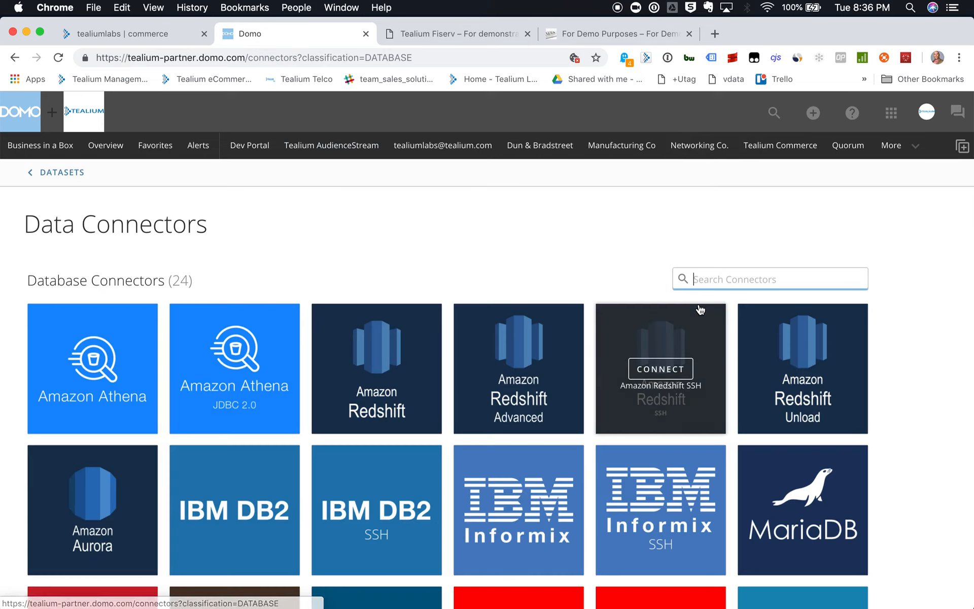
{"action": "mouse_move", "coordinate": [376, 373]}
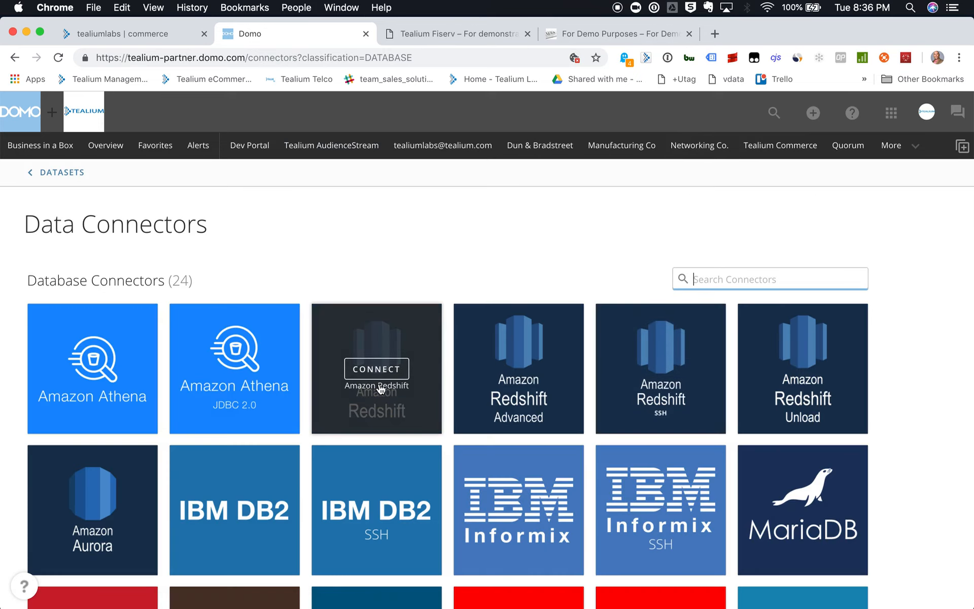
{"action": "left_click", "coordinate": [380, 388]}
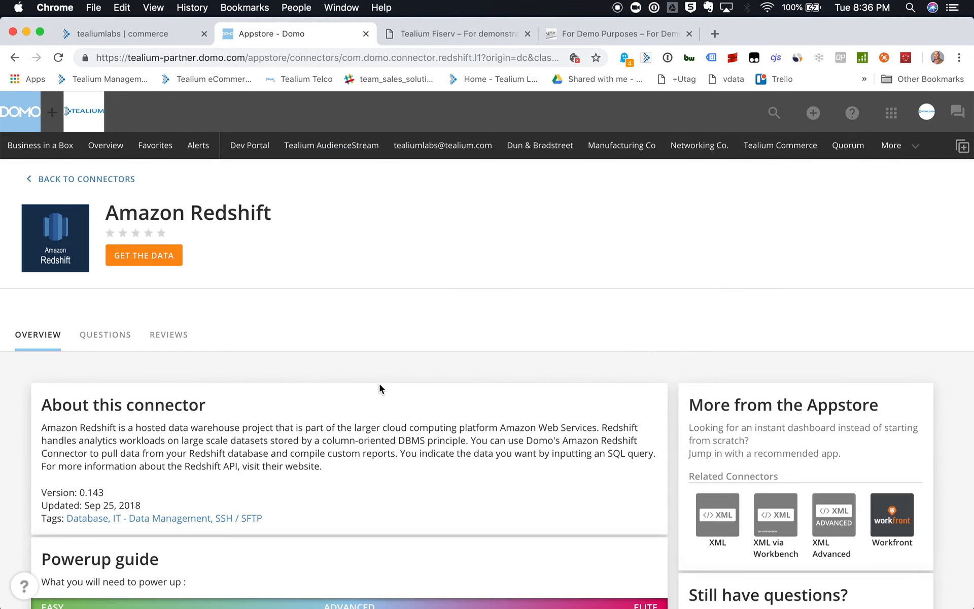
{"action": "left_click", "coordinate": [143, 260]}
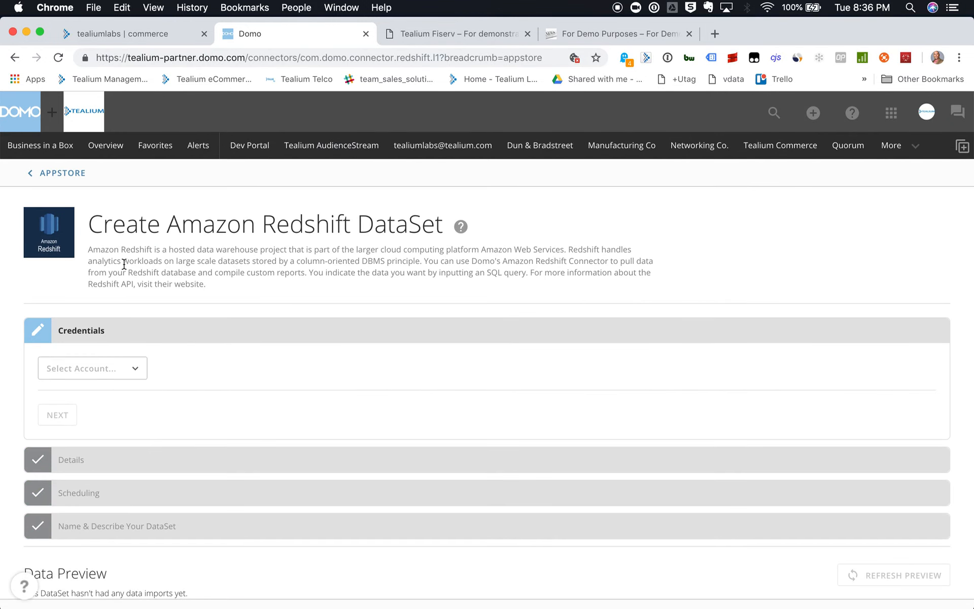
Use the existing Amazon Web Services - Amazon Redshift account as the dataset's credentials and continue to the details
{"action": "left_click", "coordinate": [118, 376]}
{"action": "left_click", "coordinate": [121, 192]}
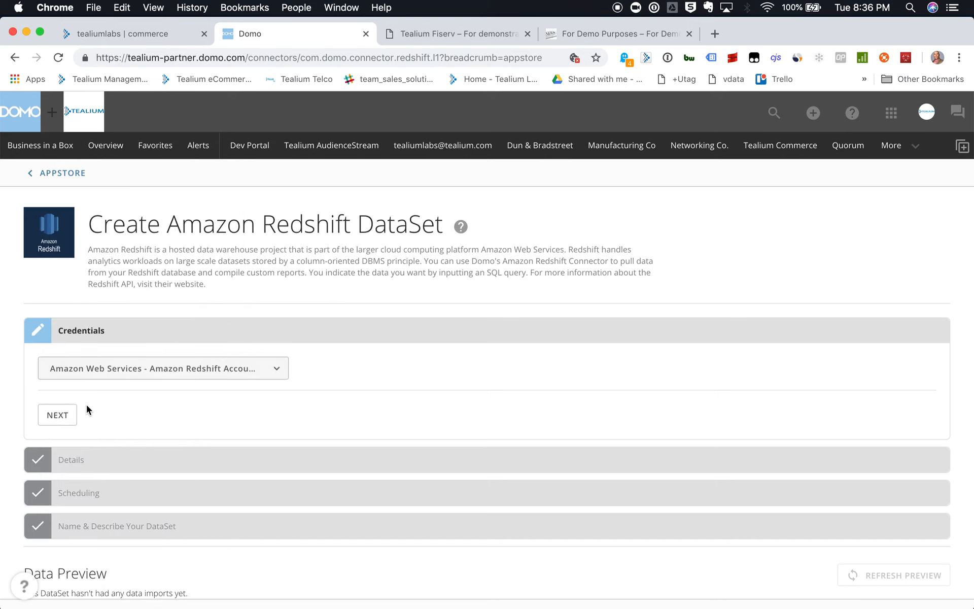
{"action": "left_click", "coordinate": [51, 412]}
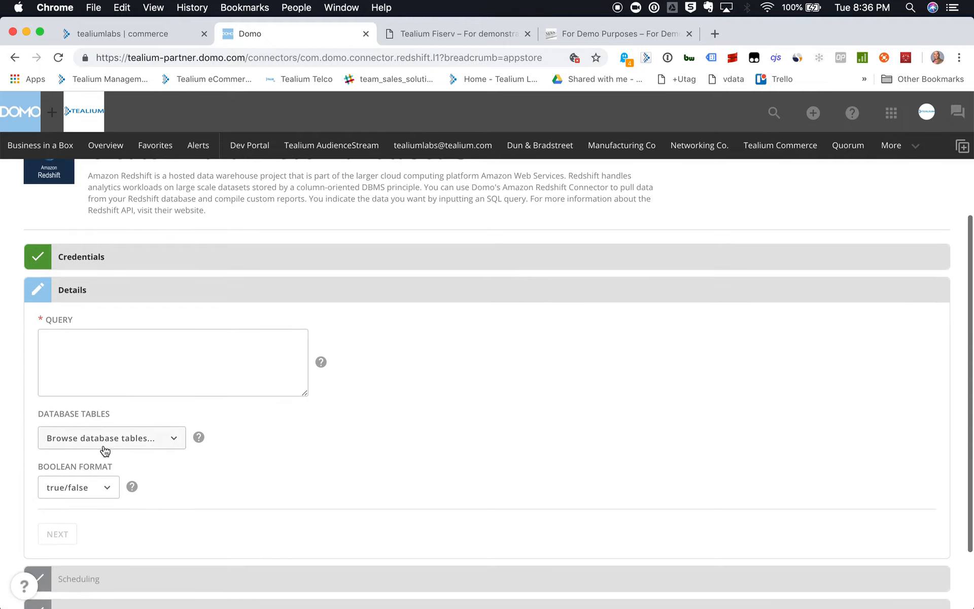
Choose the database table tealiumlabs__commerce.events__all_events and select its firstpartycookies_vip column
{"action": "left_click", "coordinate": [134, 440]}
{"action": "left_click", "coordinate": [138, 223]}
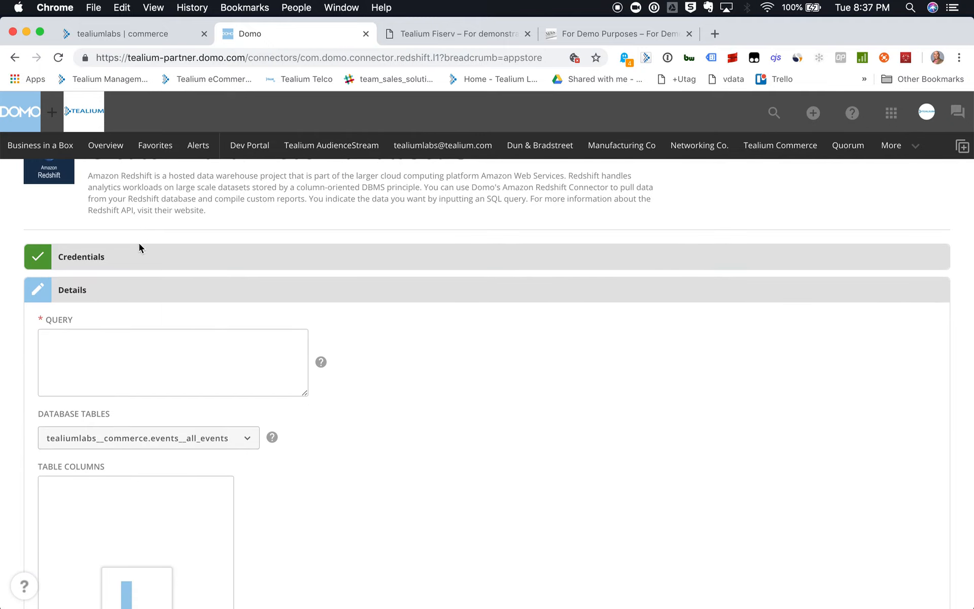
{"action": "scroll", "coordinate": [417, 475], "scroll_direction": "down", "scroll_amount": 5}
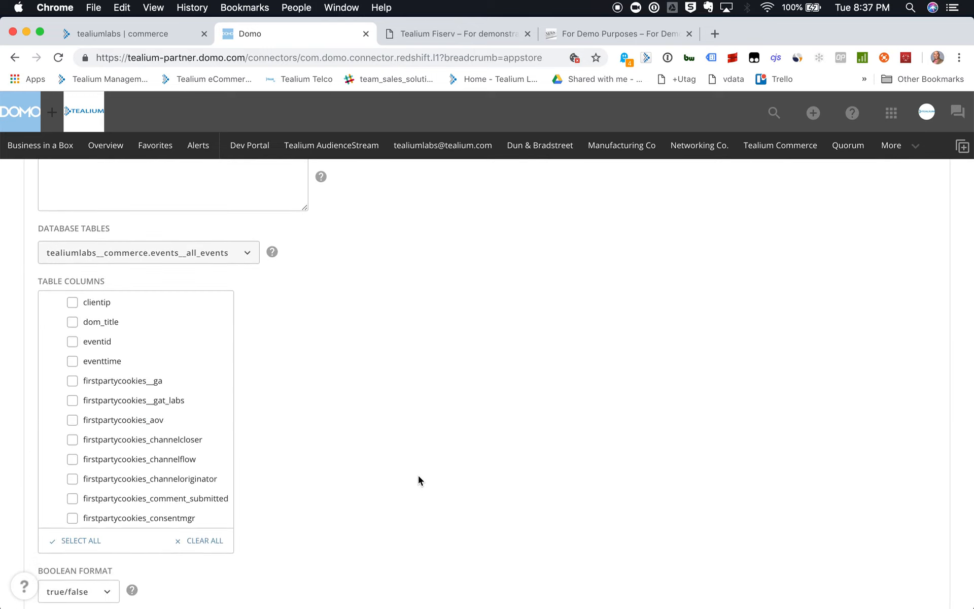
{"action": "scroll", "coordinate": [132, 416], "scroll_direction": "down", "scroll_amount": 3}
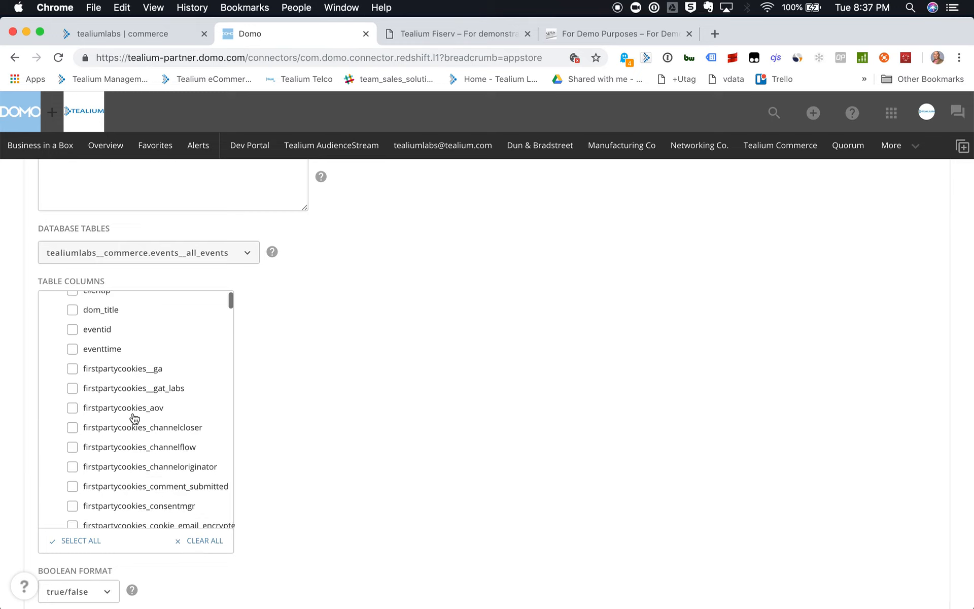
{"action": "scroll", "coordinate": [134, 418], "scroll_direction": "down", "scroll_amount": 5}
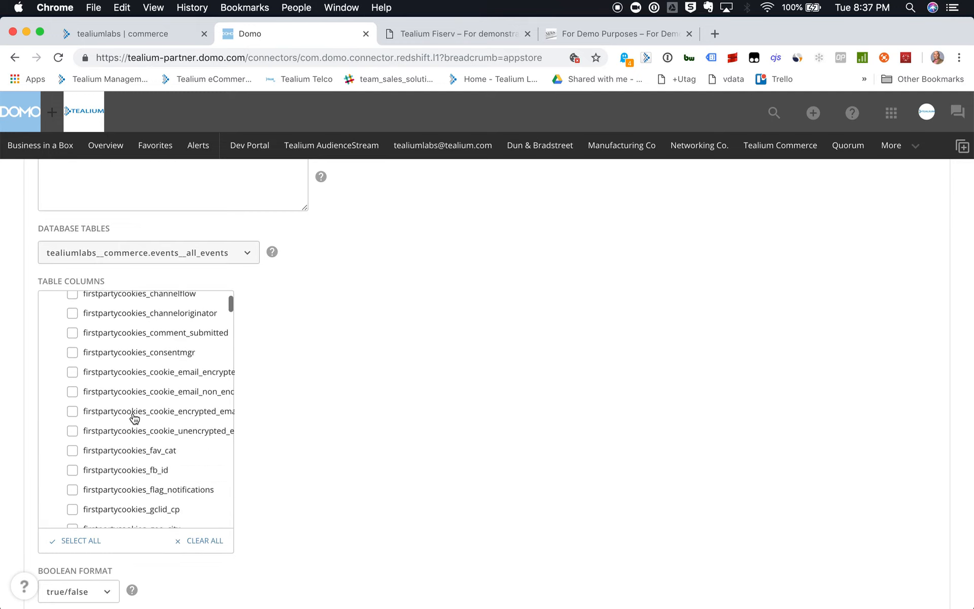
{"action": "scroll", "coordinate": [134, 418], "scroll_direction": "down", "scroll_amount": 4}
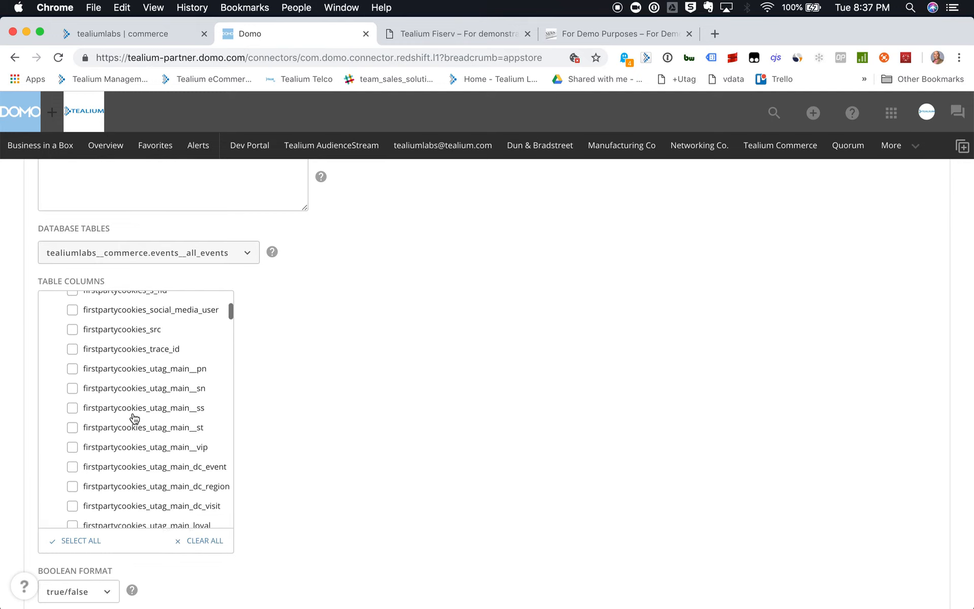
{"action": "scroll", "coordinate": [83, 449], "scroll_direction": "down", "scroll_amount": 5}
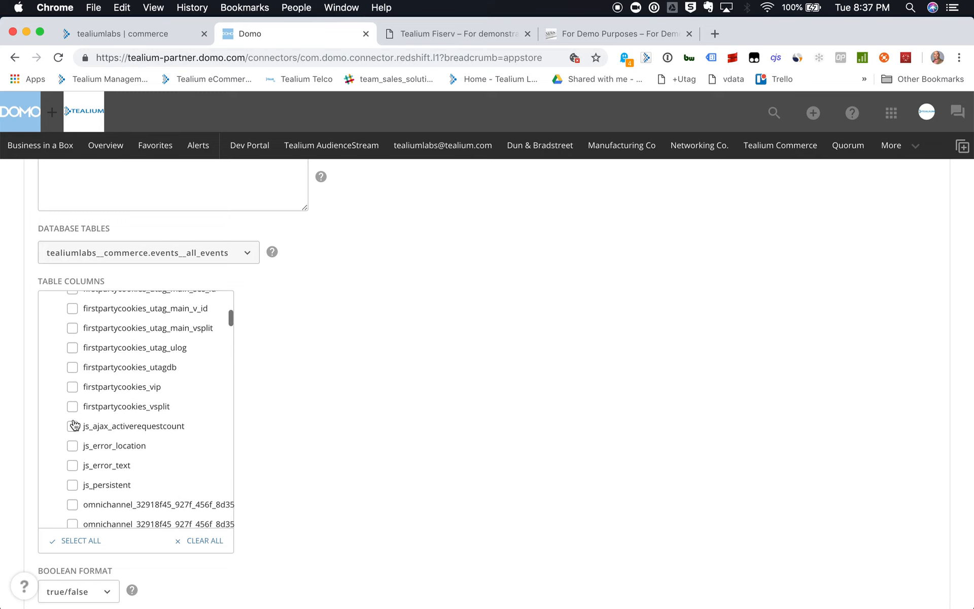
{"action": "left_click", "coordinate": [73, 387]}
Copy the generated SELECT statement from the query helper into the dataset's query
{"action": "scroll", "coordinate": [267, 338], "scroll_direction": "down", "scroll_amount": 3}
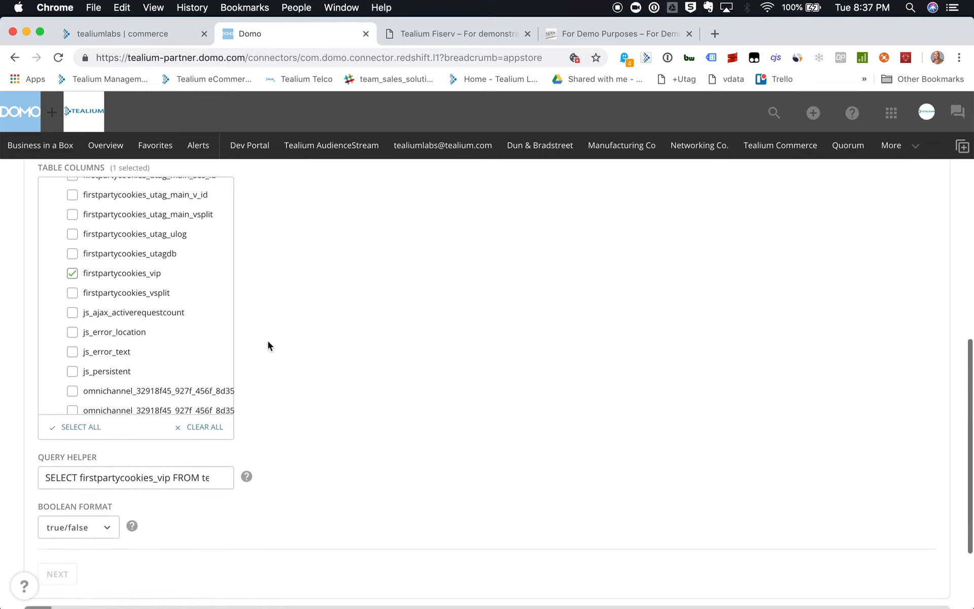
{"action": "left_click", "coordinate": [149, 474]}
{"action": "triple_click", "coordinate": [148, 475]}
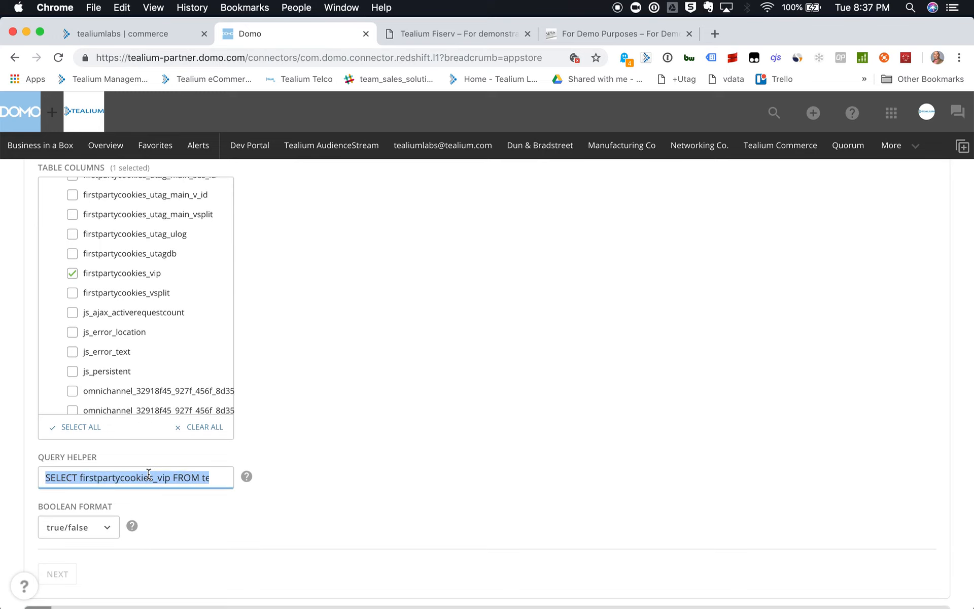
{"action": "key", "text": "super+c"}
{"action": "scroll", "coordinate": [149, 473], "scroll_direction": "up", "scroll_amount": 5}
{"action": "left_click", "coordinate": [127, 321]}
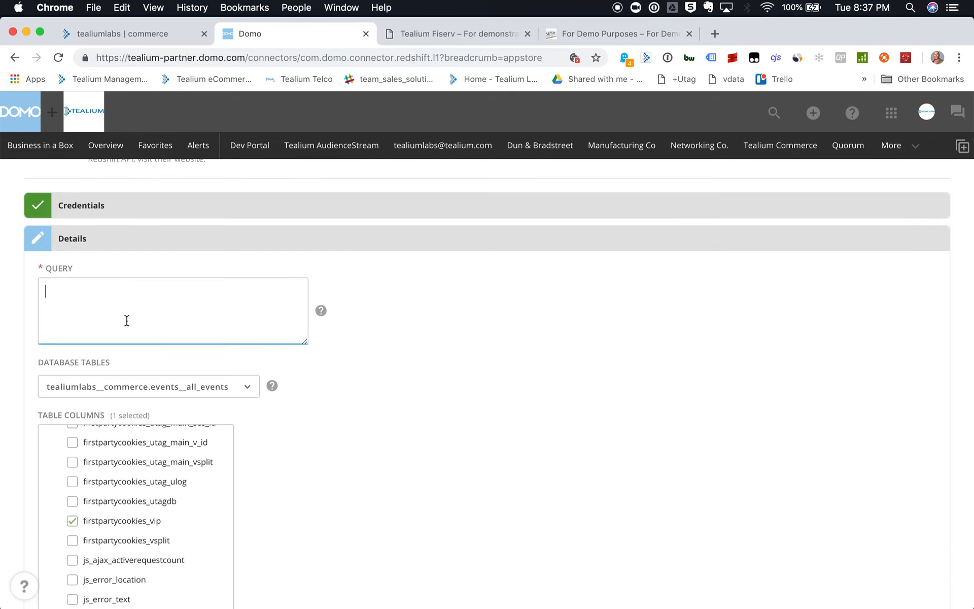
{"action": "key", "text": "super+v"}
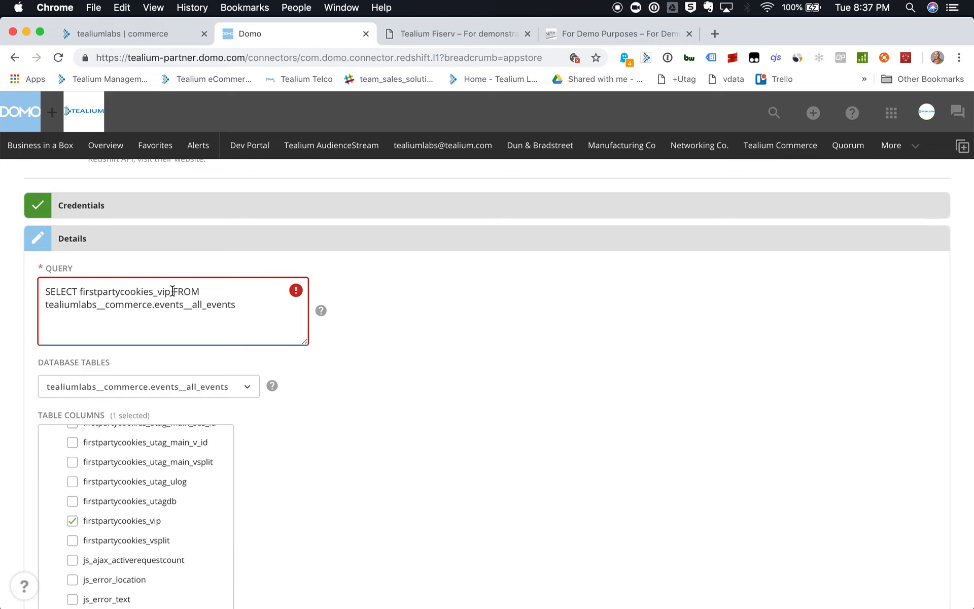
Change the query to SELECT * FROM tealiumlabs__commerce.events__all_events and continue to the scheduling settings
{"action": "left_click_drag", "start_coordinate": [172, 290], "coordinate": [80, 290]}
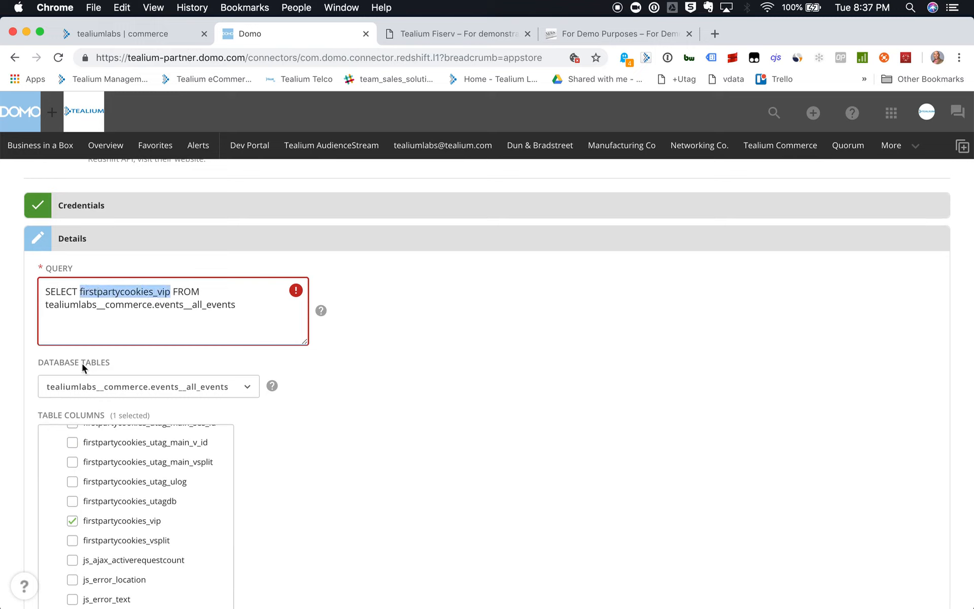
{"action": "type", "text": "*"}
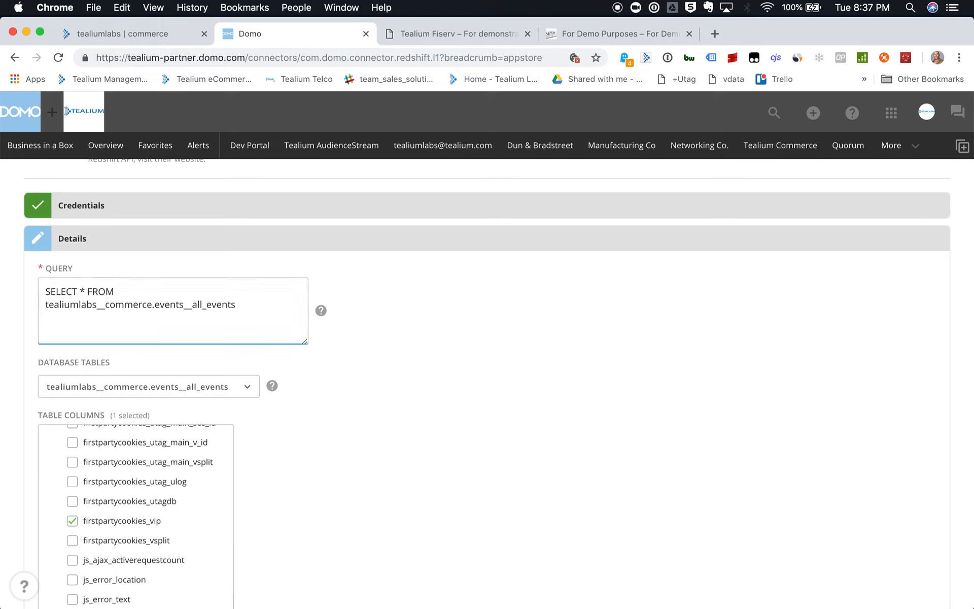
{"action": "scroll", "coordinate": [346, 458], "scroll_direction": "down", "scroll_amount": 6}
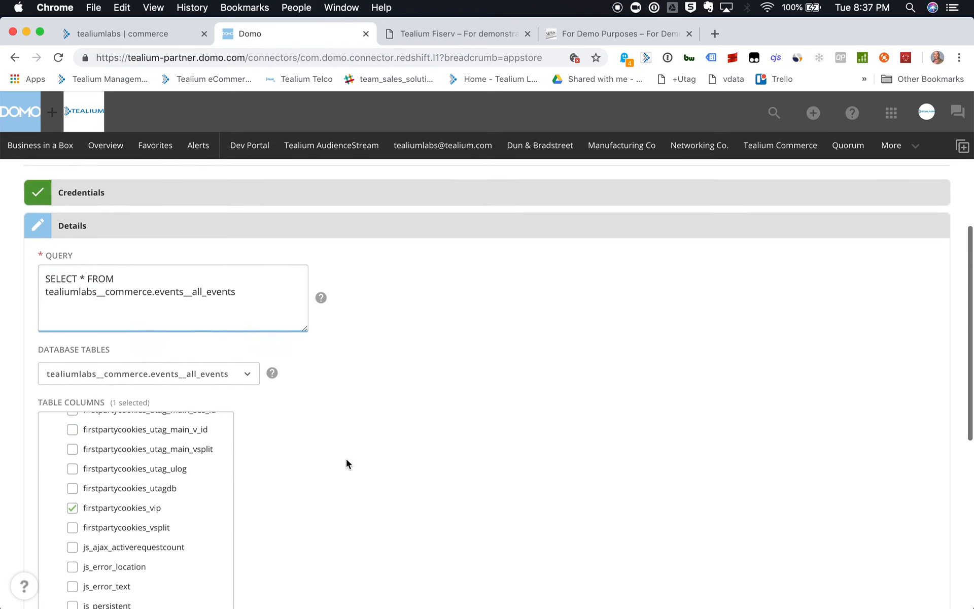
{"action": "left_click", "coordinate": [59, 531]}
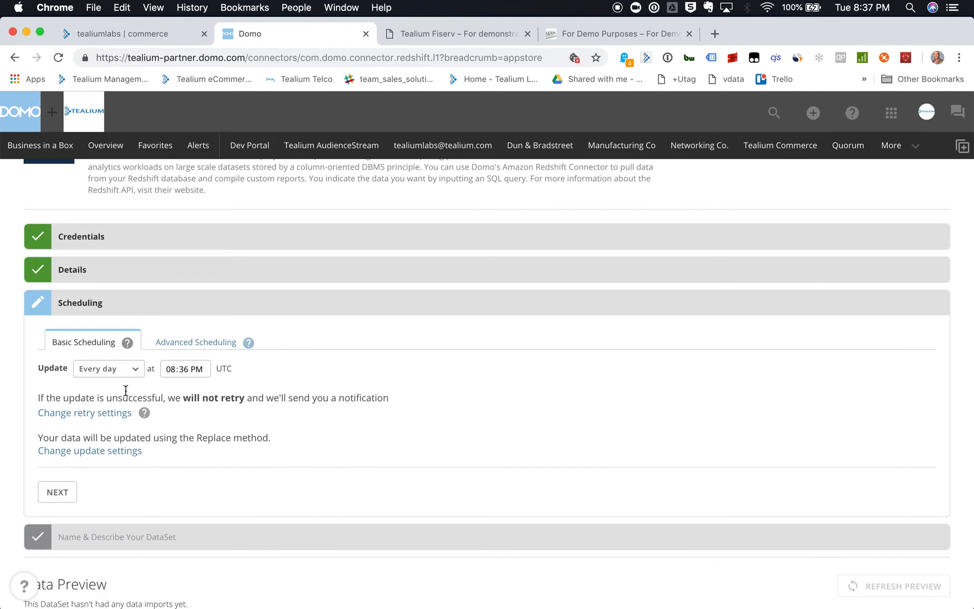
Keep the dataset's basic schedule at Every day, continue to the description settings, and name the dataset DOMO DEMO
{"action": "left_click", "coordinate": [121, 375]}
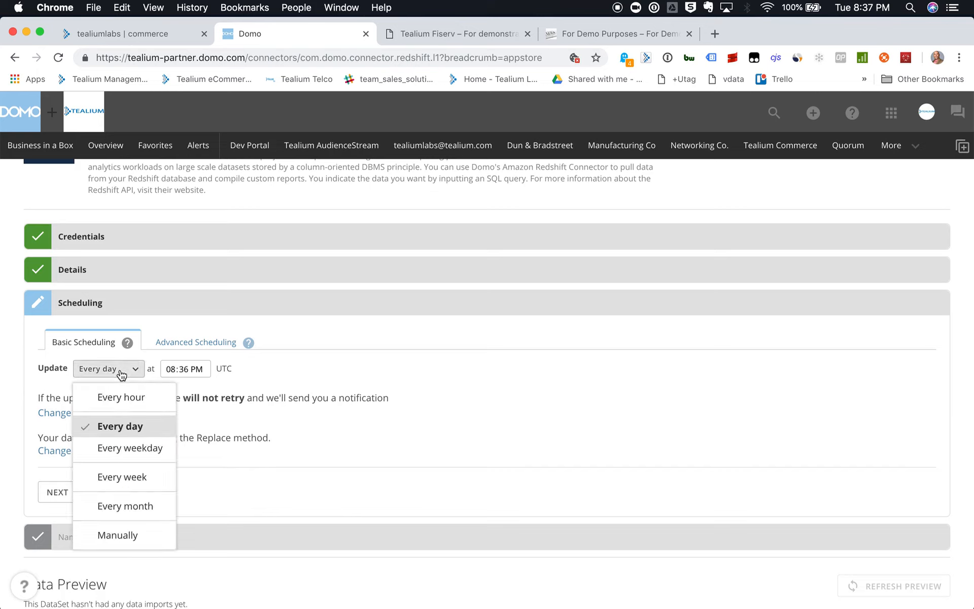
{"action": "left_click", "coordinate": [121, 375]}
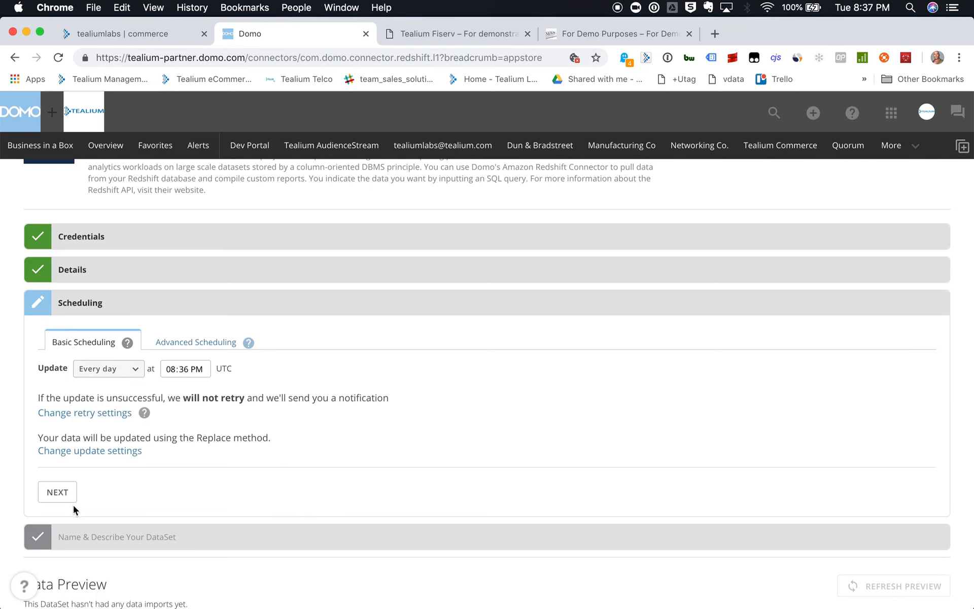
{"action": "left_click", "coordinate": [59, 493]}
{"action": "left_click", "coordinate": [153, 431]}
{"action": "type", "text": "DOMO DEMO"}
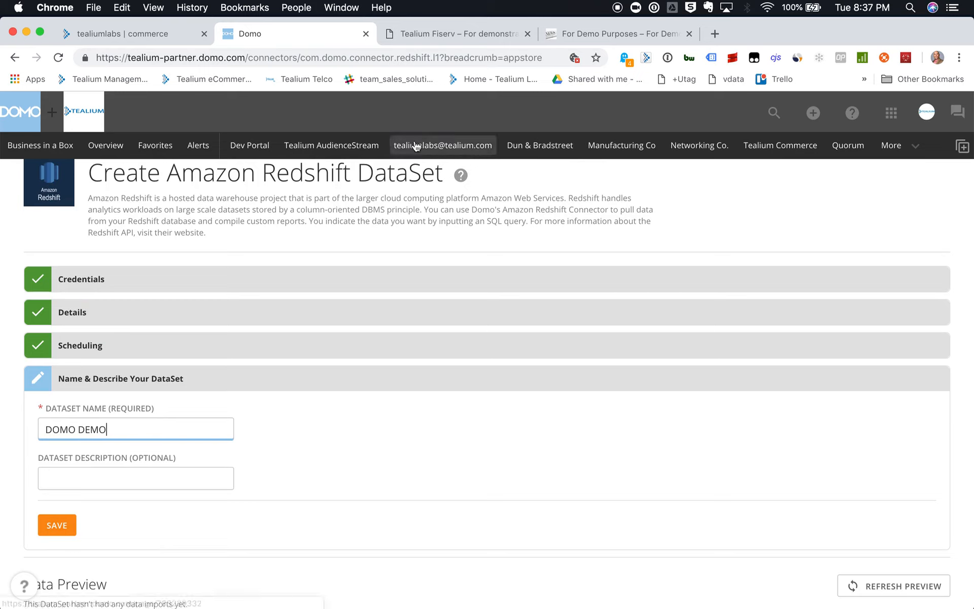
Go to the Tealium AudienceStream page and show its options for adding a card
{"action": "left_click", "coordinate": [367, 147]}
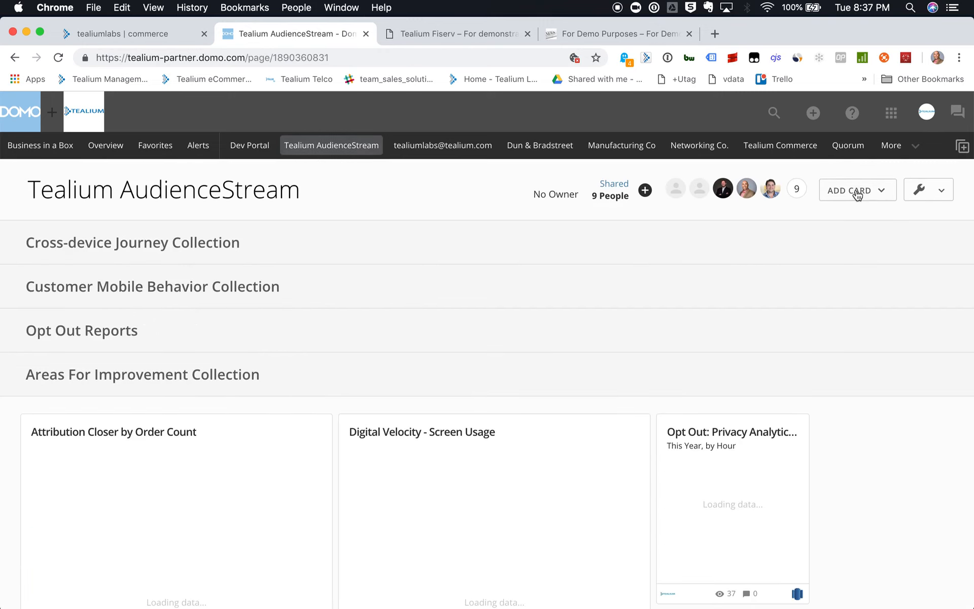
{"action": "left_click", "coordinate": [857, 192]}
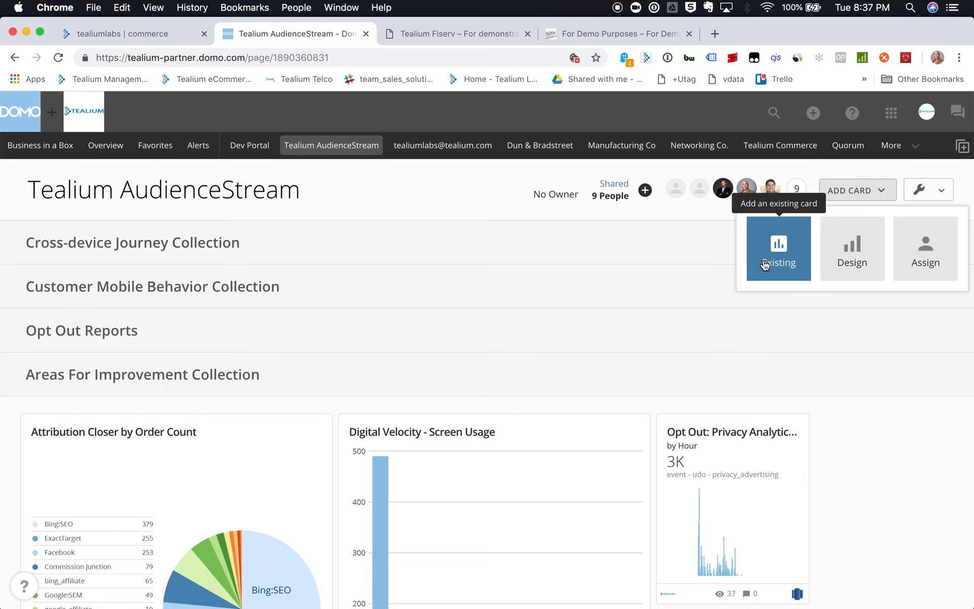
View the cards from Digital Velocity - Screen Usage through Opt Out: Advertising (all-time), and return to the Tealium AudienceStream page
{"action": "scroll", "coordinate": [540, 334], "scroll_direction": "down", "scroll_amount": 3}
{"action": "left_click", "coordinate": [541, 335]}
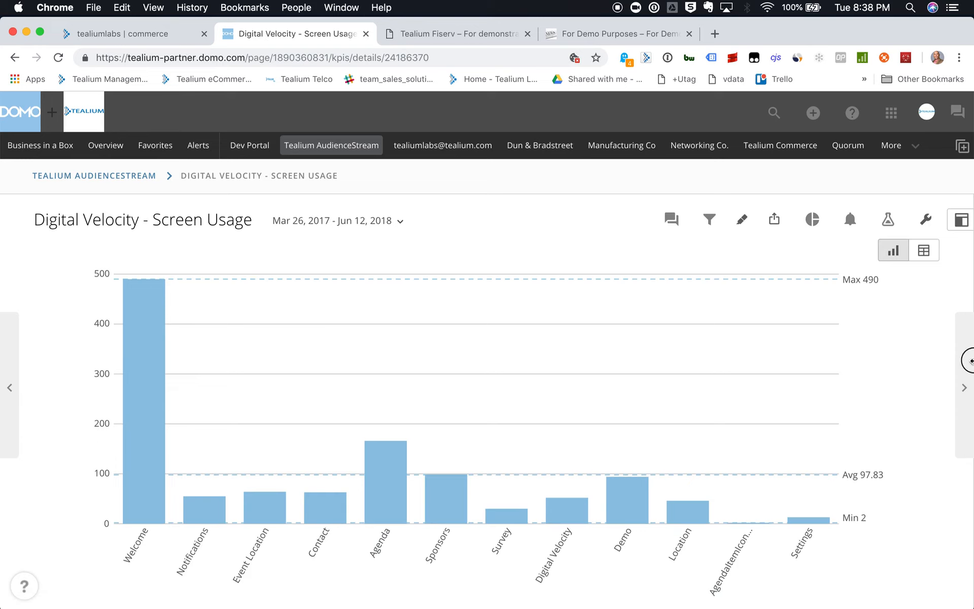
{"action": "left_click", "coordinate": [965, 369]}
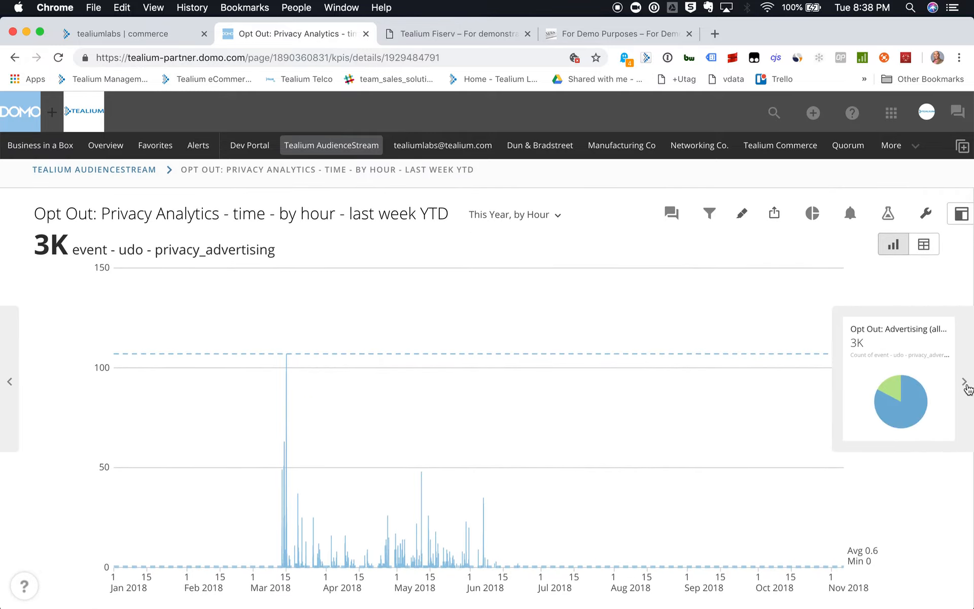
{"action": "left_click", "coordinate": [965, 387]}
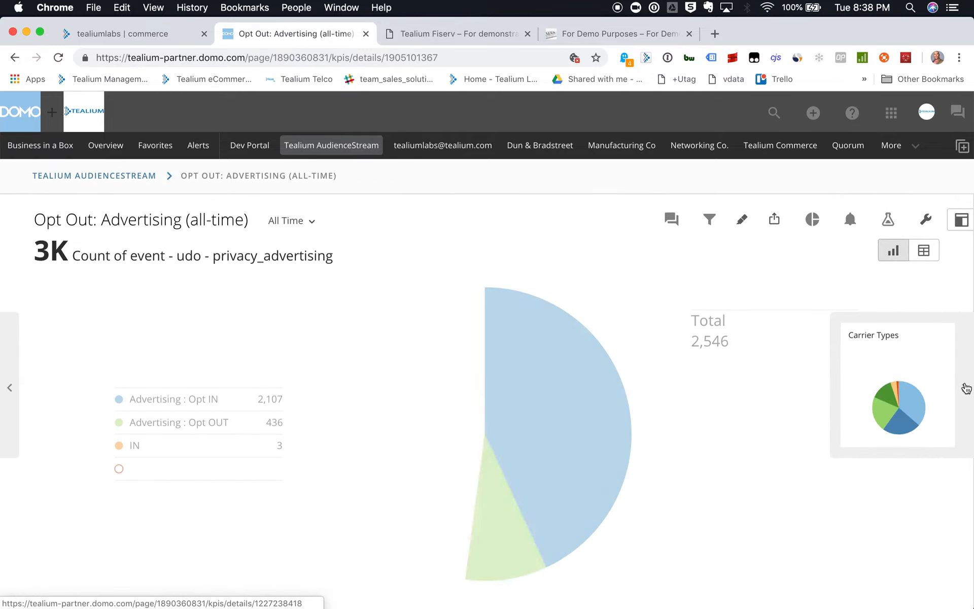
{"action": "mouse_move", "coordinate": [620, 446]}
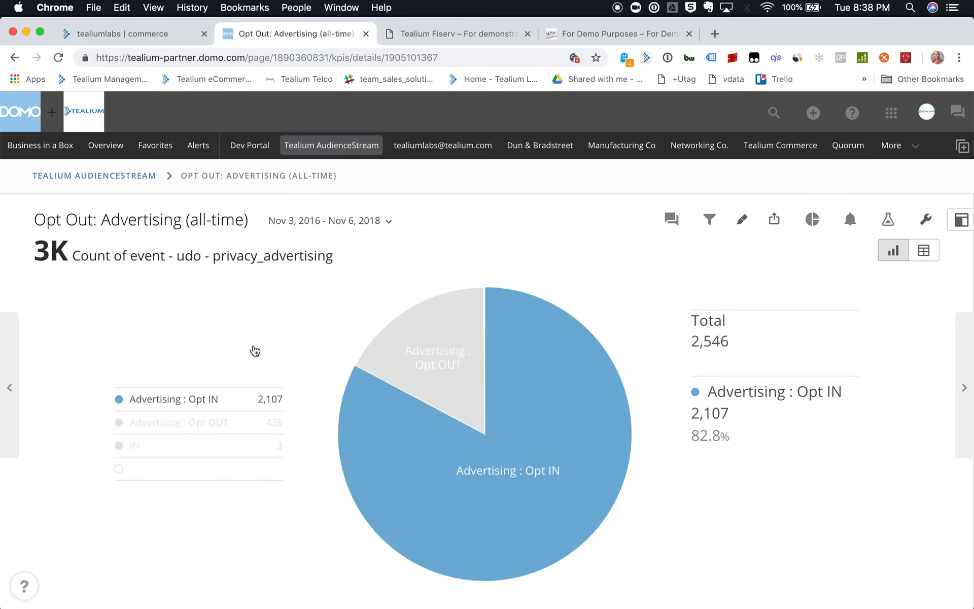
{"action": "left_click", "coordinate": [127, 177]}
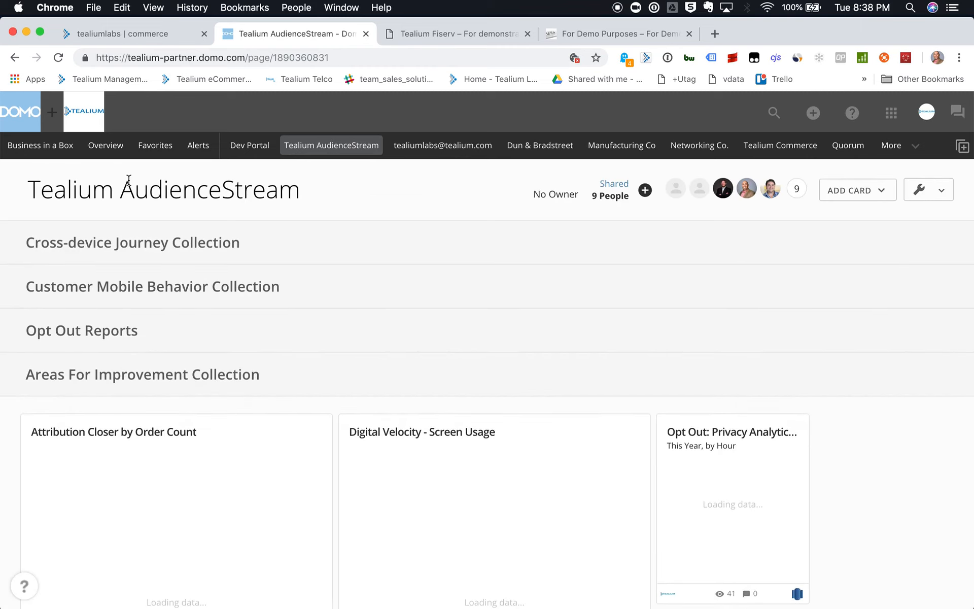
Open the Attribution Closer by Order Count card in Analyzer, examine the dataset's dimensions, and close Analyzer without saving
{"action": "scroll", "coordinate": [246, 441], "scroll_direction": "down", "scroll_amount": 3}
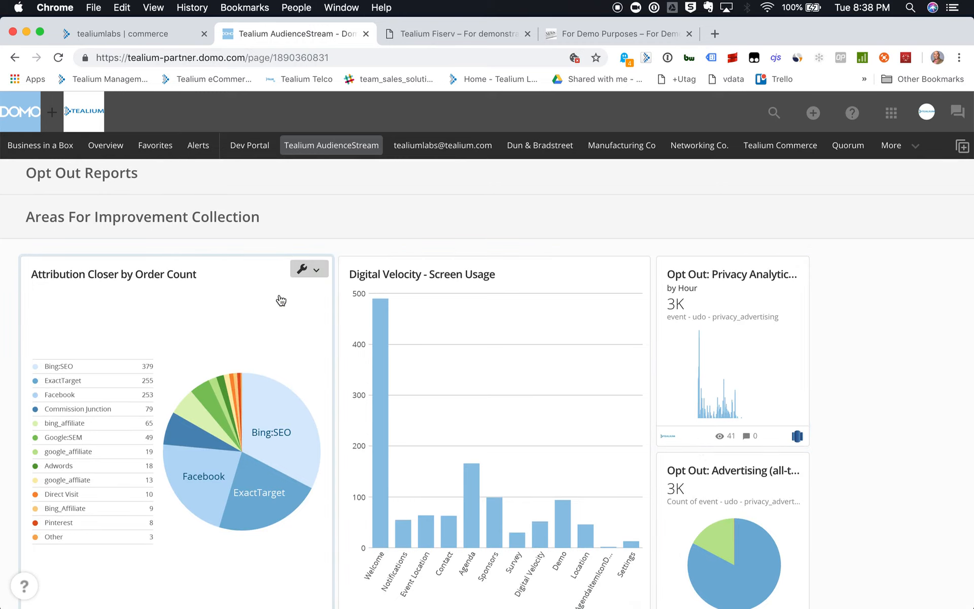
{"action": "left_click", "coordinate": [259, 306]}
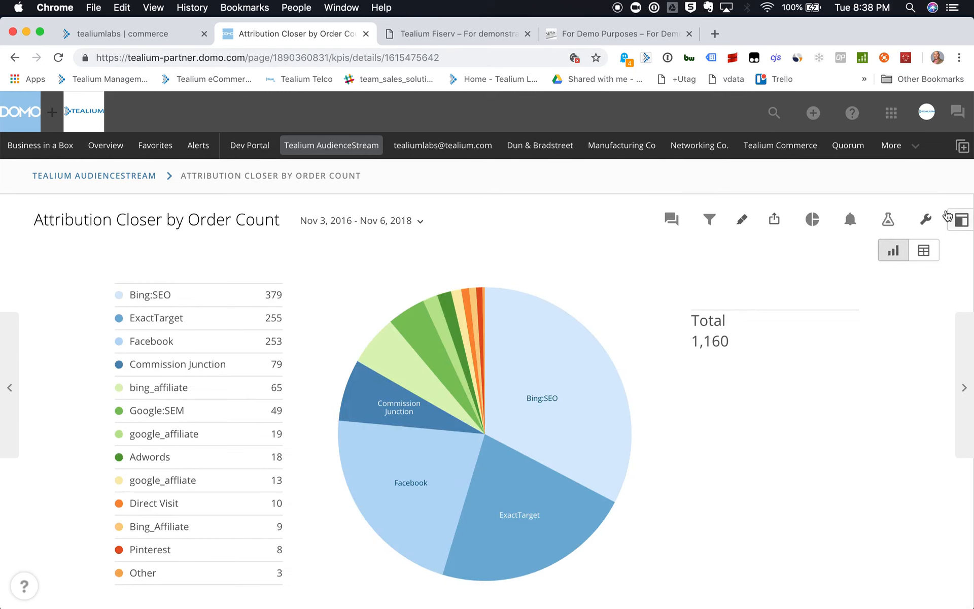
{"action": "left_click", "coordinate": [926, 220]}
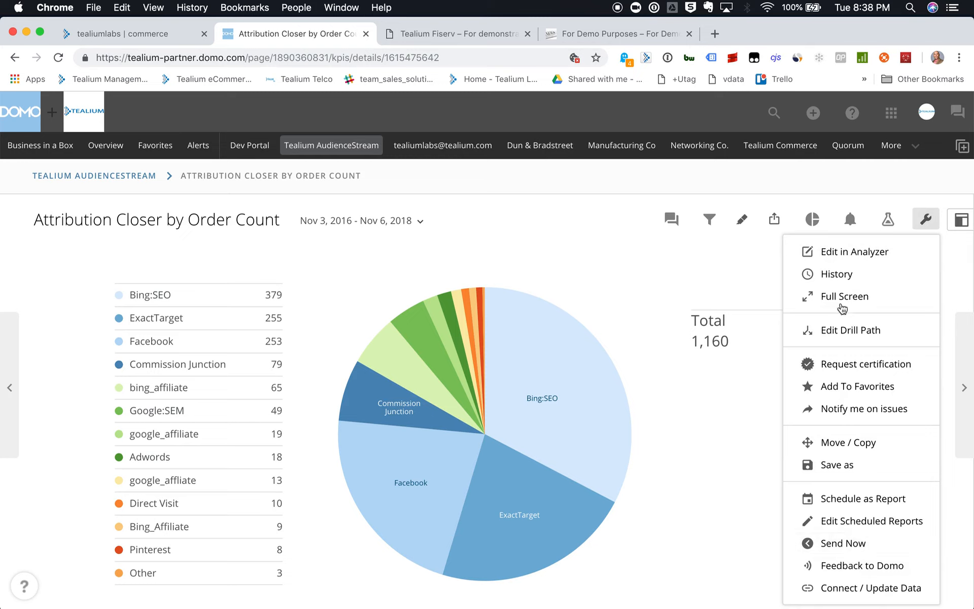
{"action": "left_click", "coordinate": [849, 258]}
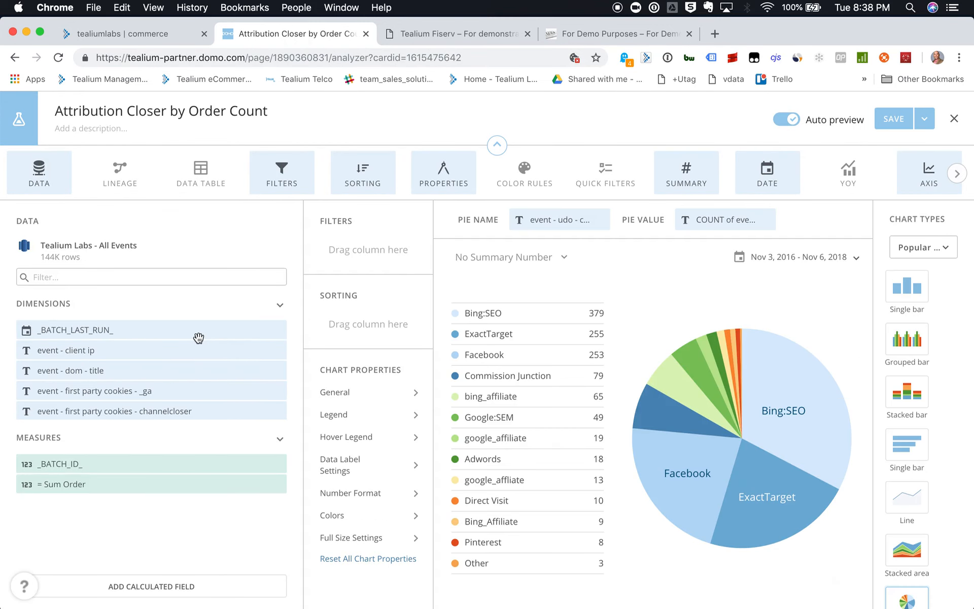
{"action": "scroll", "coordinate": [199, 338], "scroll_direction": "down", "scroll_amount": 5}
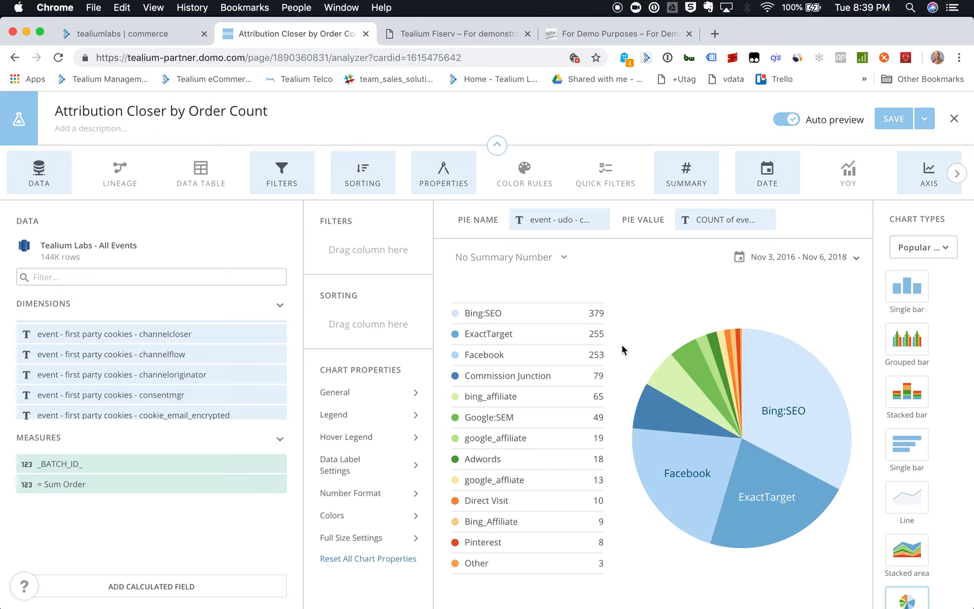
{"action": "left_click", "coordinate": [954, 118]}
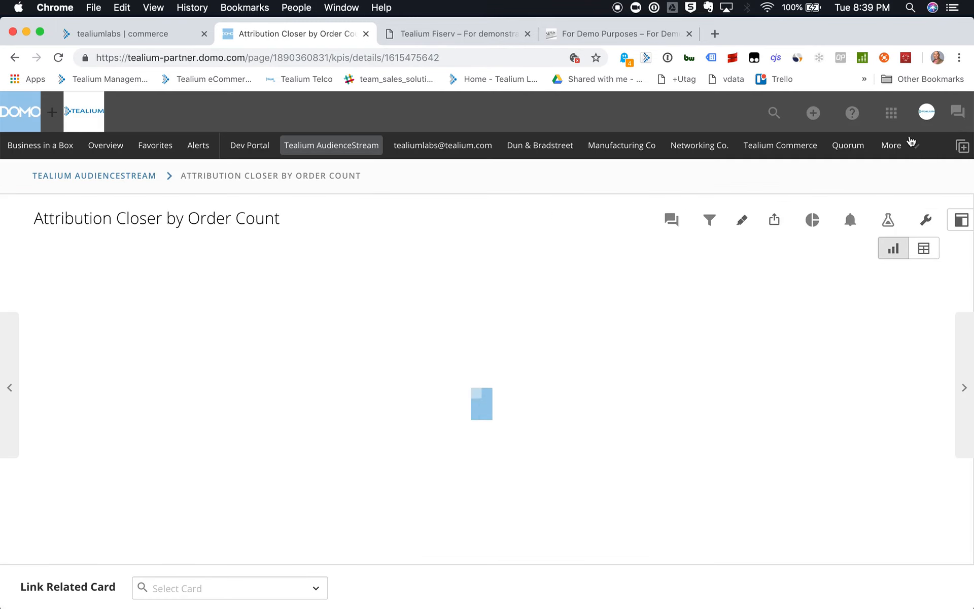
Switch to the slide presentation and advance from the Data Access slide to the closing Thank you slide
{"action": "mouse_move", "coordinate": [82, 606]}
{"action": "left_click", "coordinate": [126, 584]}
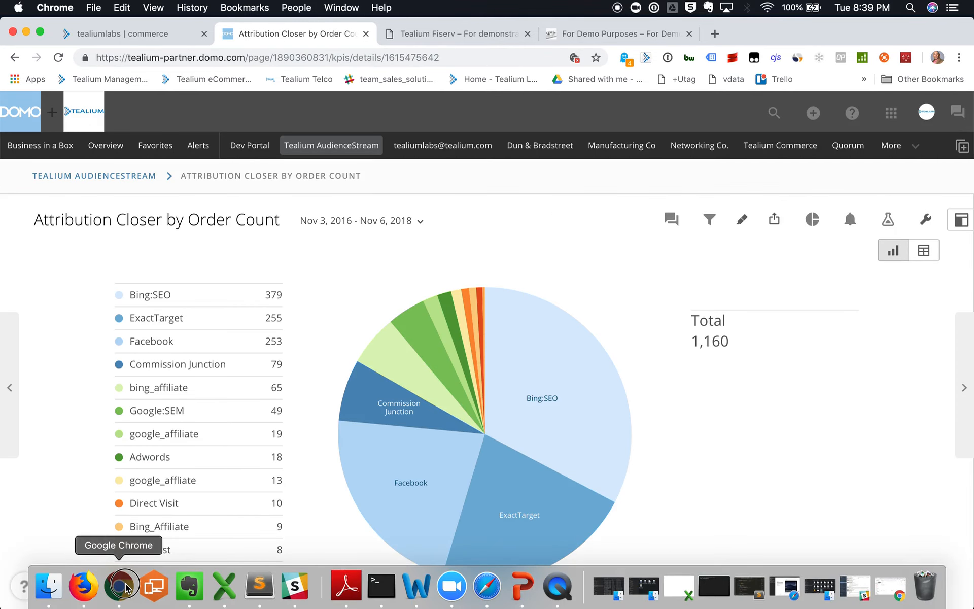
{"action": "left_click", "coordinate": [176, 379]}
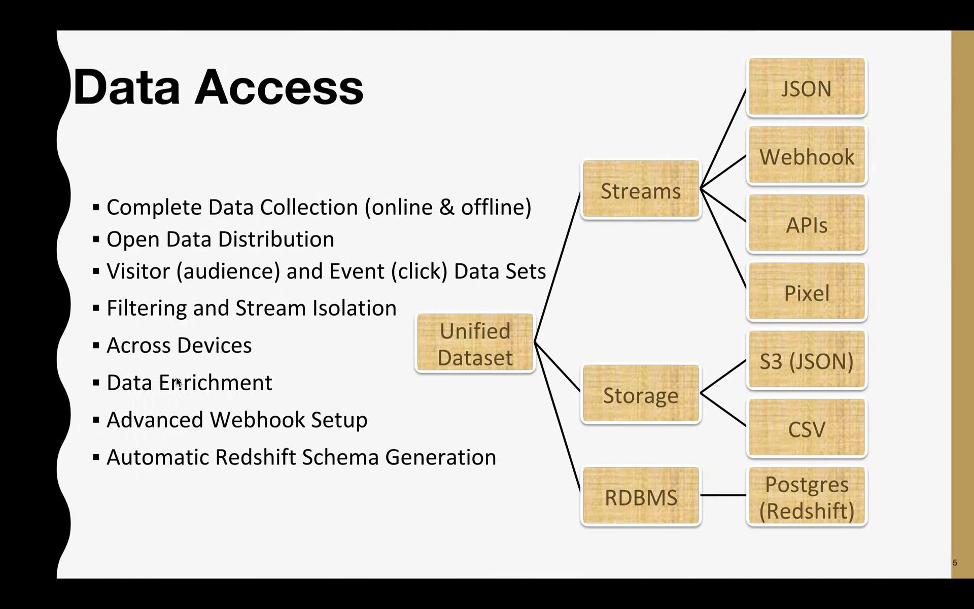
{"action": "key", "text": "Right"}
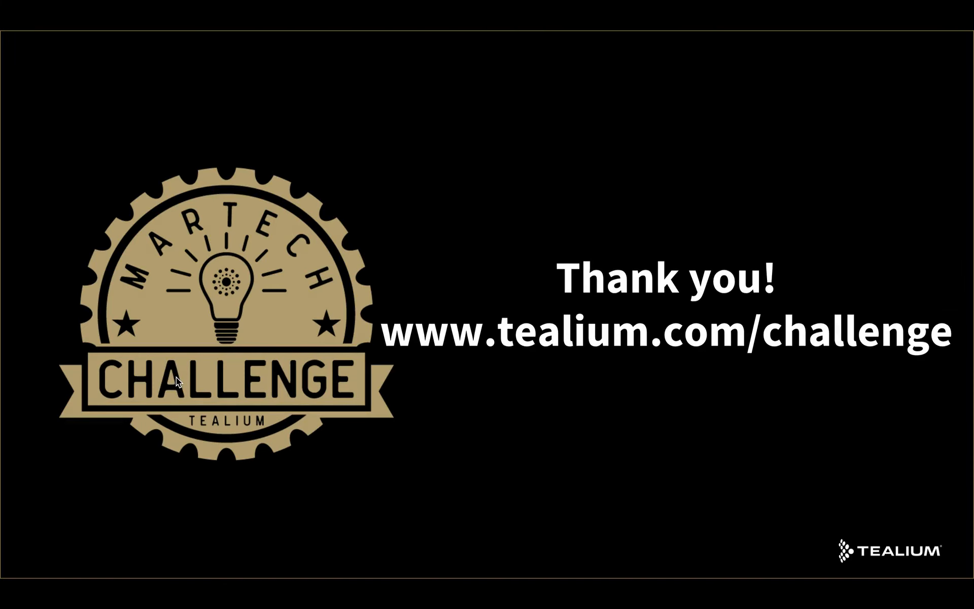